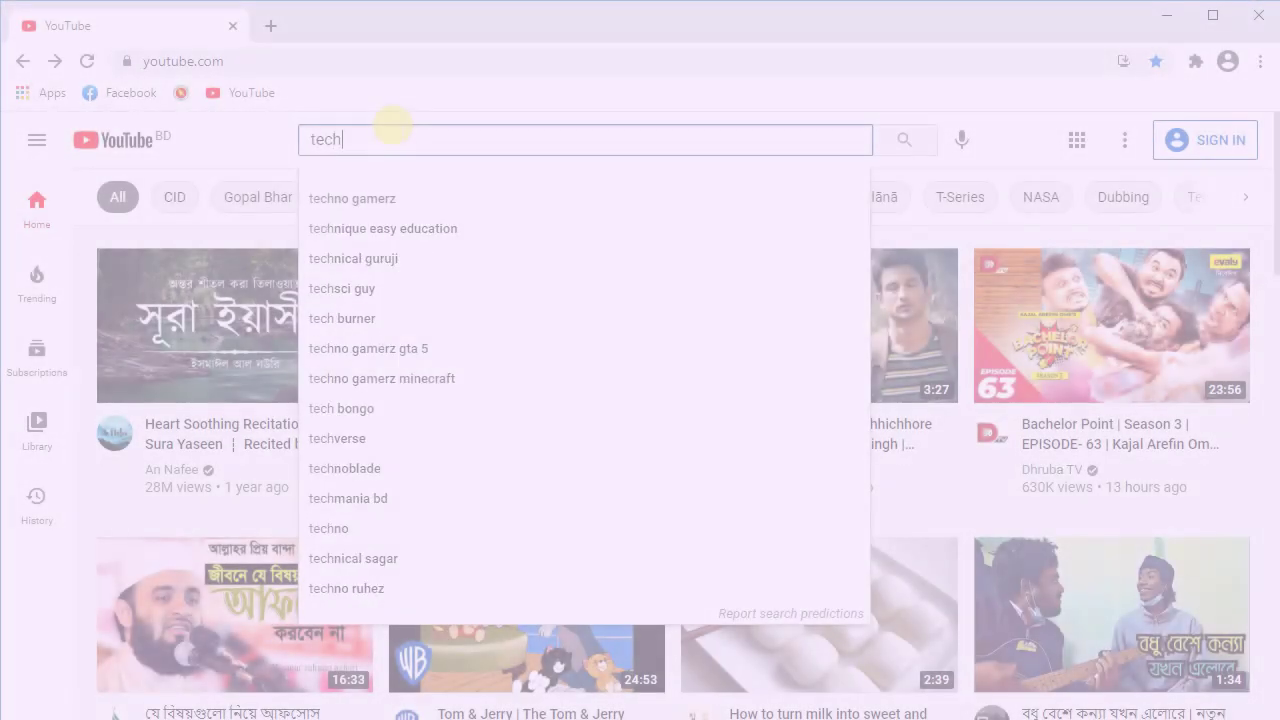
Find the Technology Village channel on YouTube and play all of its Microsoft Word 2016 tutorial playlist.
{"action": "type", "text": "nology vi"}
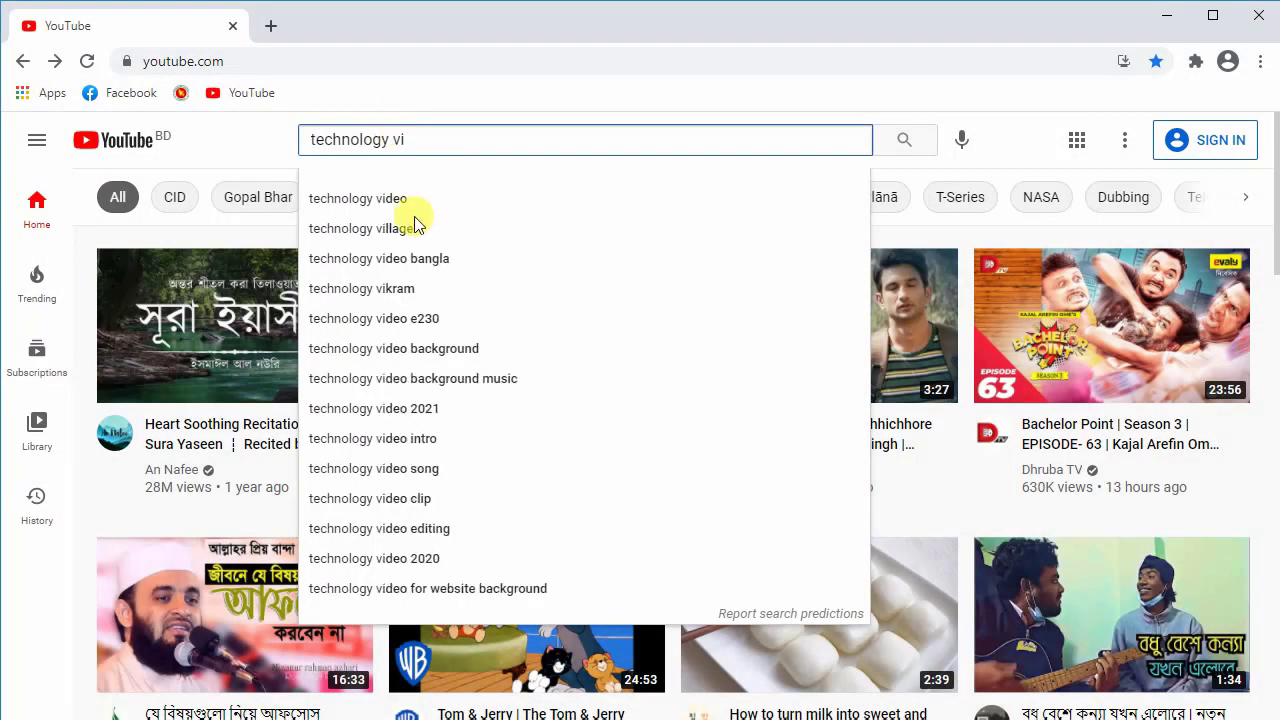
{"action": "left_click", "coordinate": [411, 222]}
{"action": "left_click", "coordinate": [580, 268]}
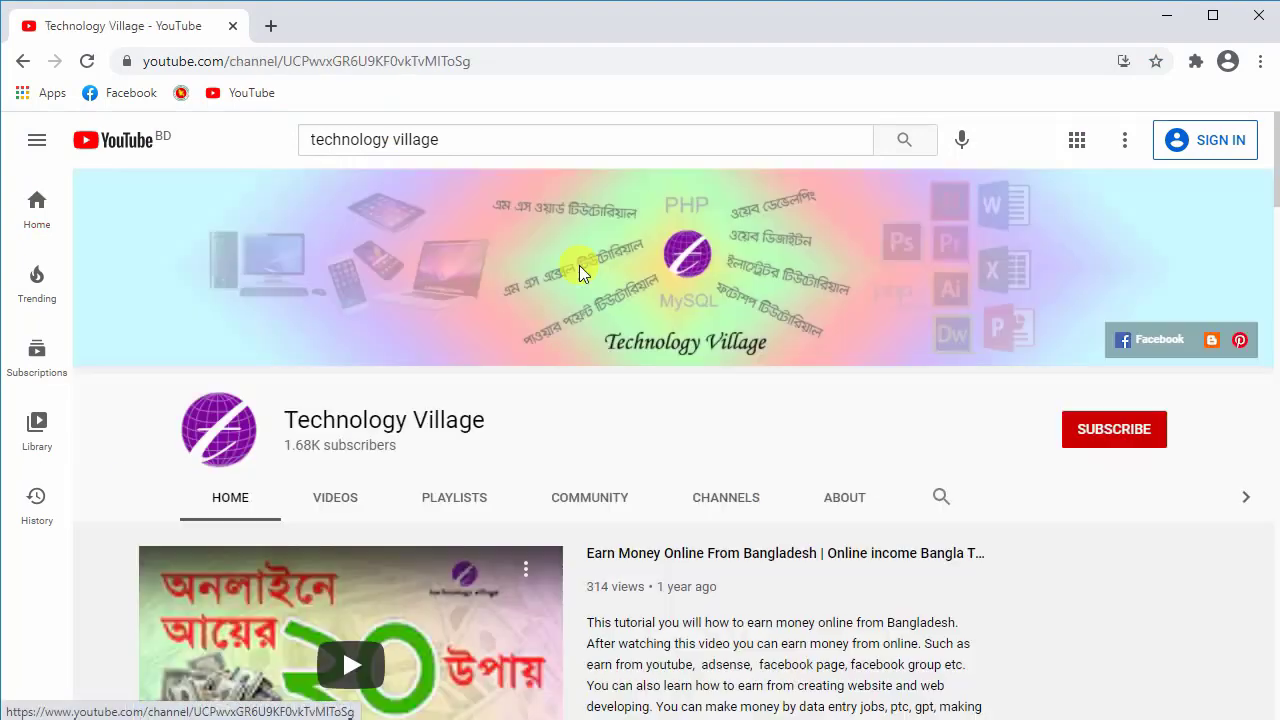
{"action": "left_click", "coordinate": [454, 496]}
{"action": "scroll", "coordinate": [547, 416], "scroll_direction": "down", "scroll_amount": 2}
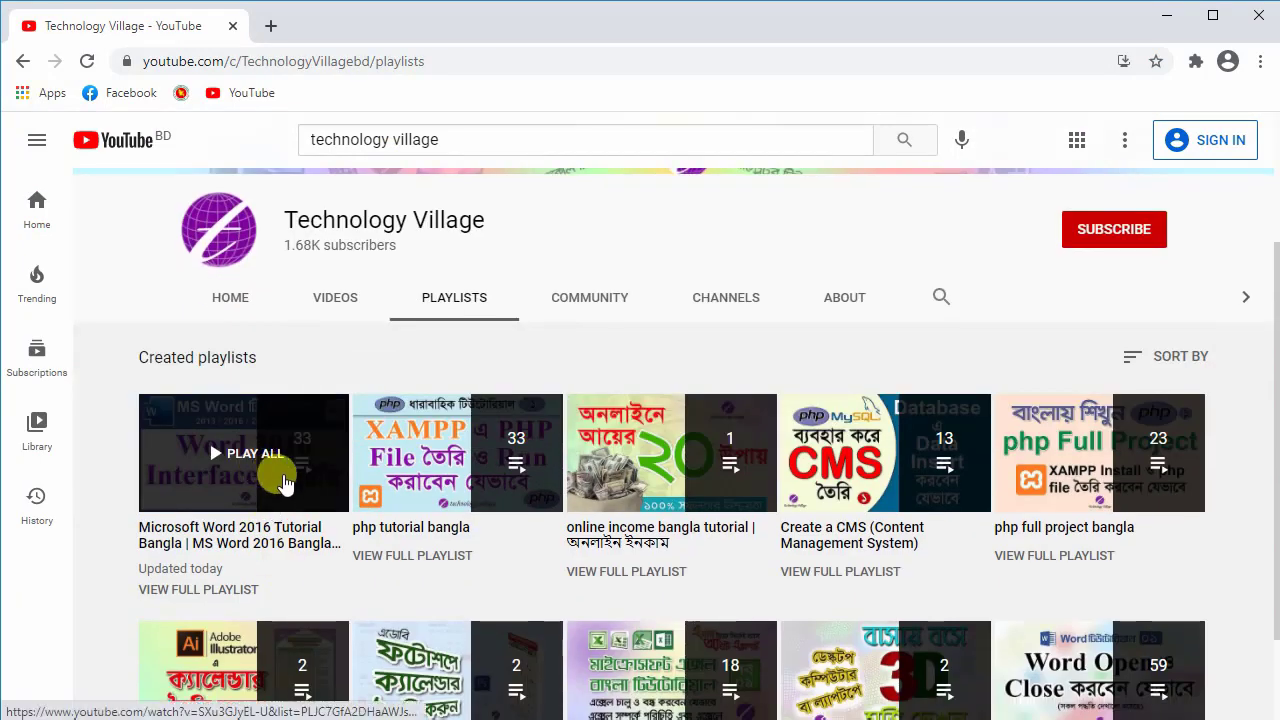
{"action": "left_click", "coordinate": [283, 472]}
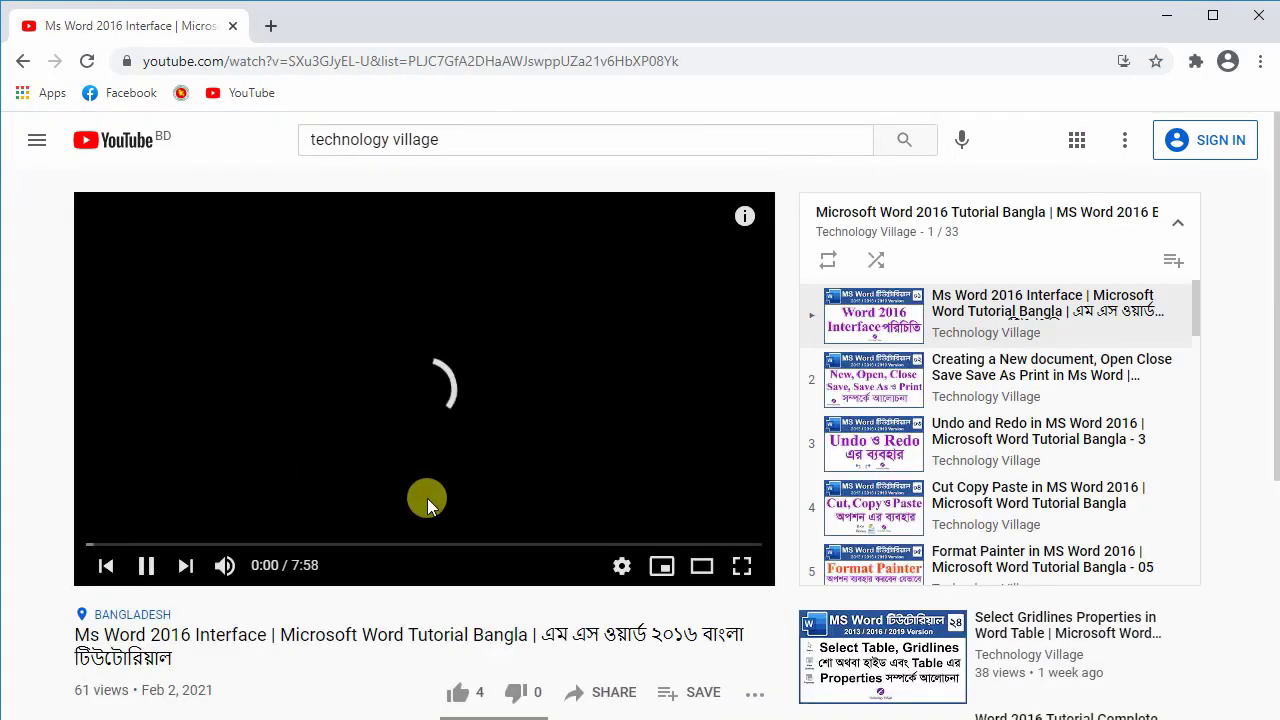
Nudge the green shape slightly left, then add the black and orange shapes to the selection.
{"action": "scroll", "coordinate": [985, 420], "scroll_direction": "down", "scroll_amount": 5}
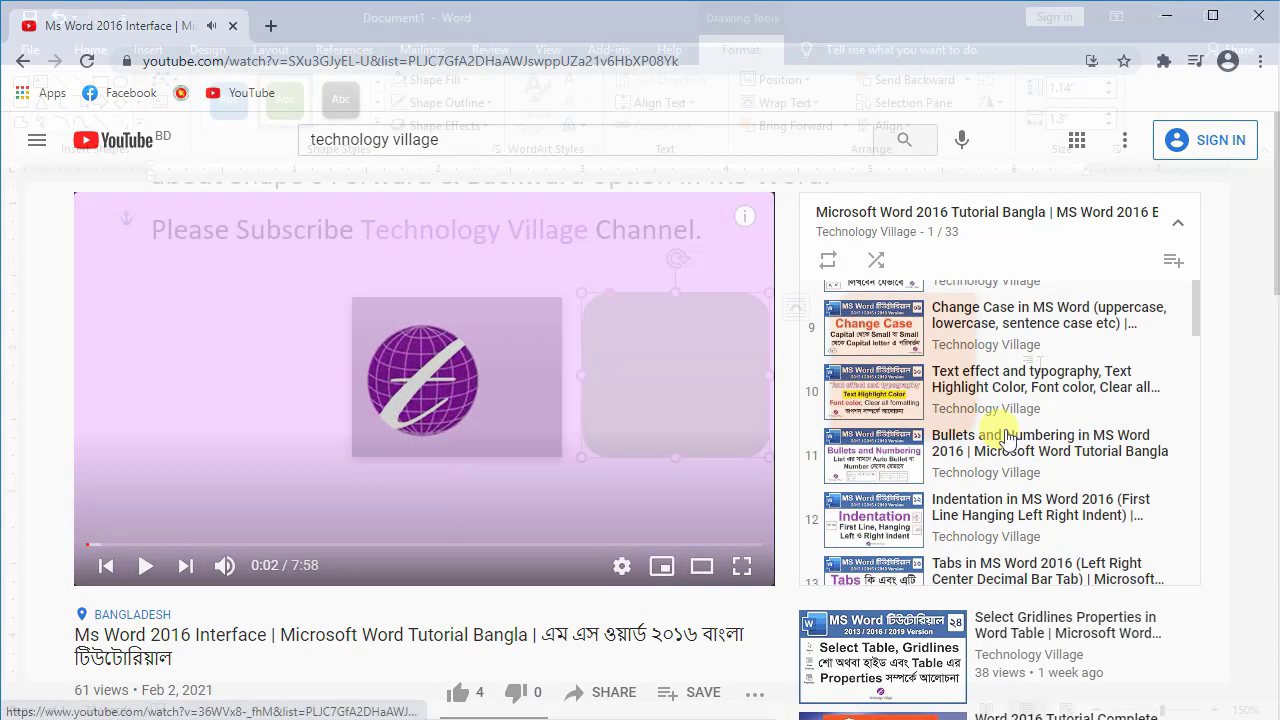
{"action": "scroll", "coordinate": [985, 420], "scroll_direction": "down", "scroll_amount": 5}
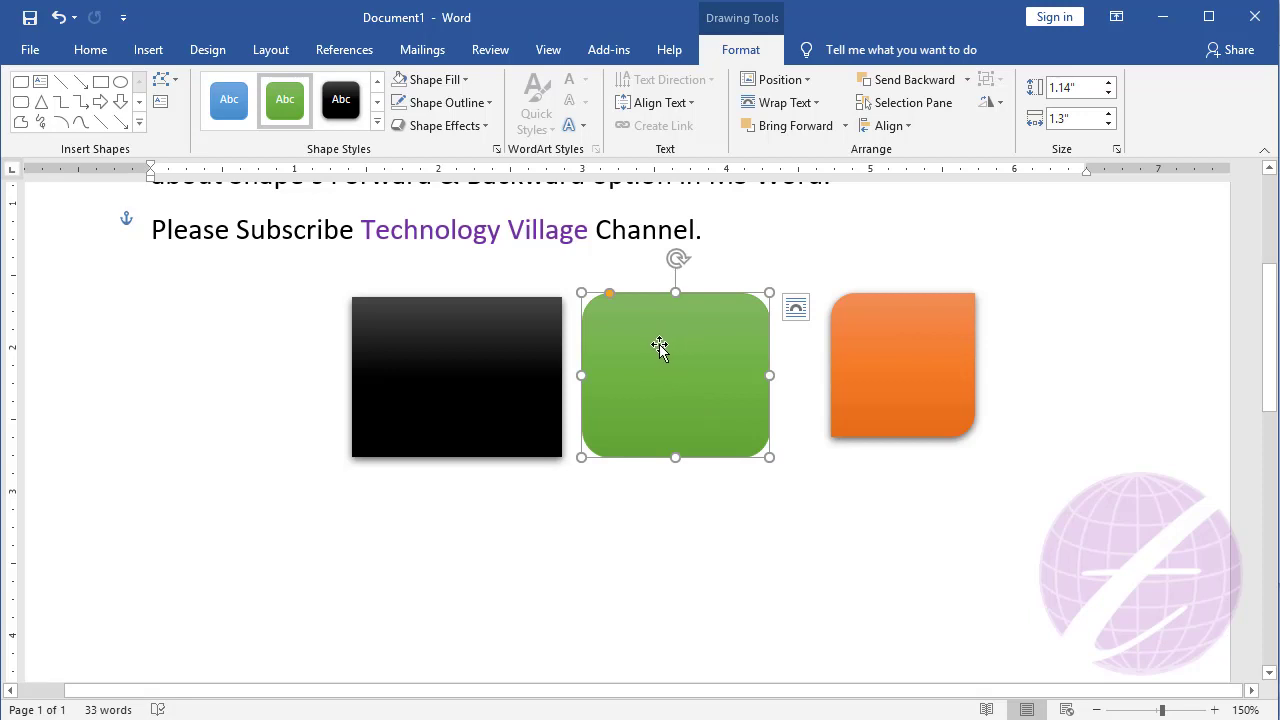
{"action": "mouse_move", "coordinate": [659, 346]}
{"action": "left_mouse_down"}
{"action": "mouse_move", "coordinate": [698, 426]}
{"action": "mouse_move", "coordinate": [680, 340]}
{"action": "mouse_move", "coordinate": [685, 361]}
{"action": "left_mouse_up"}
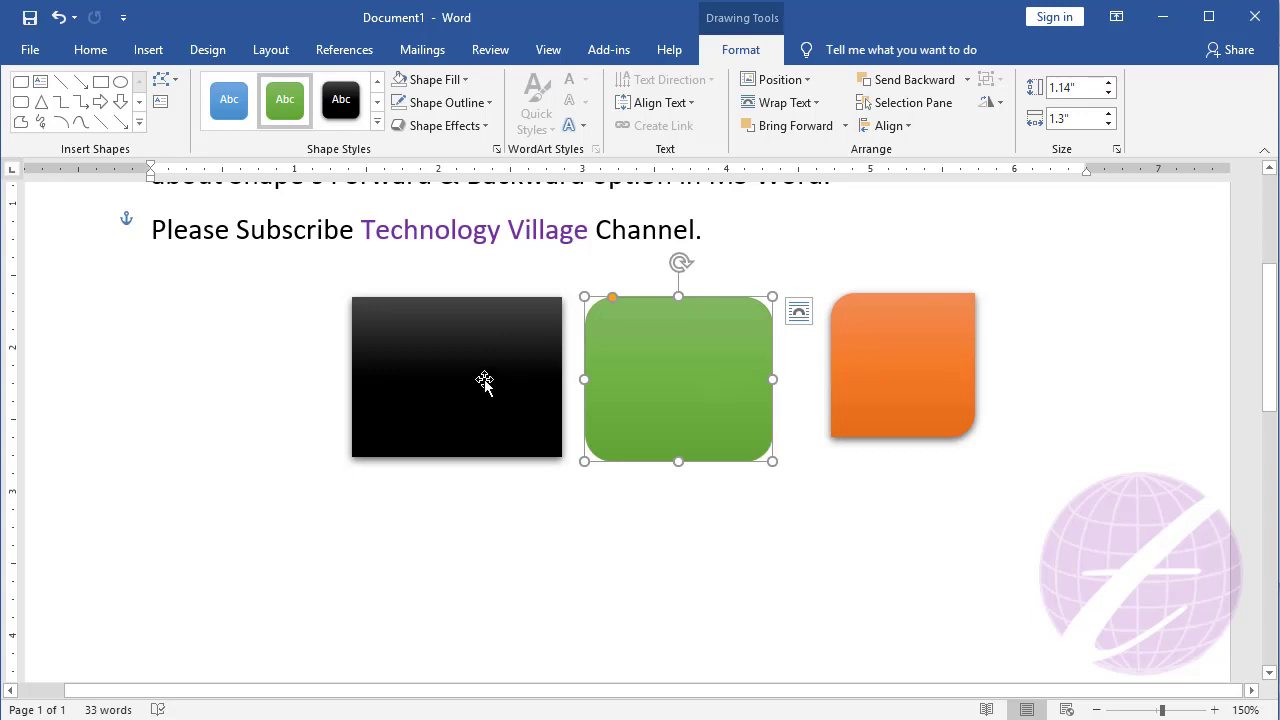
{"action": "left_click", "coordinate": [475, 355], "text": "shift"}
{"action": "left_click", "coordinate": [897, 374], "text": "shift"}
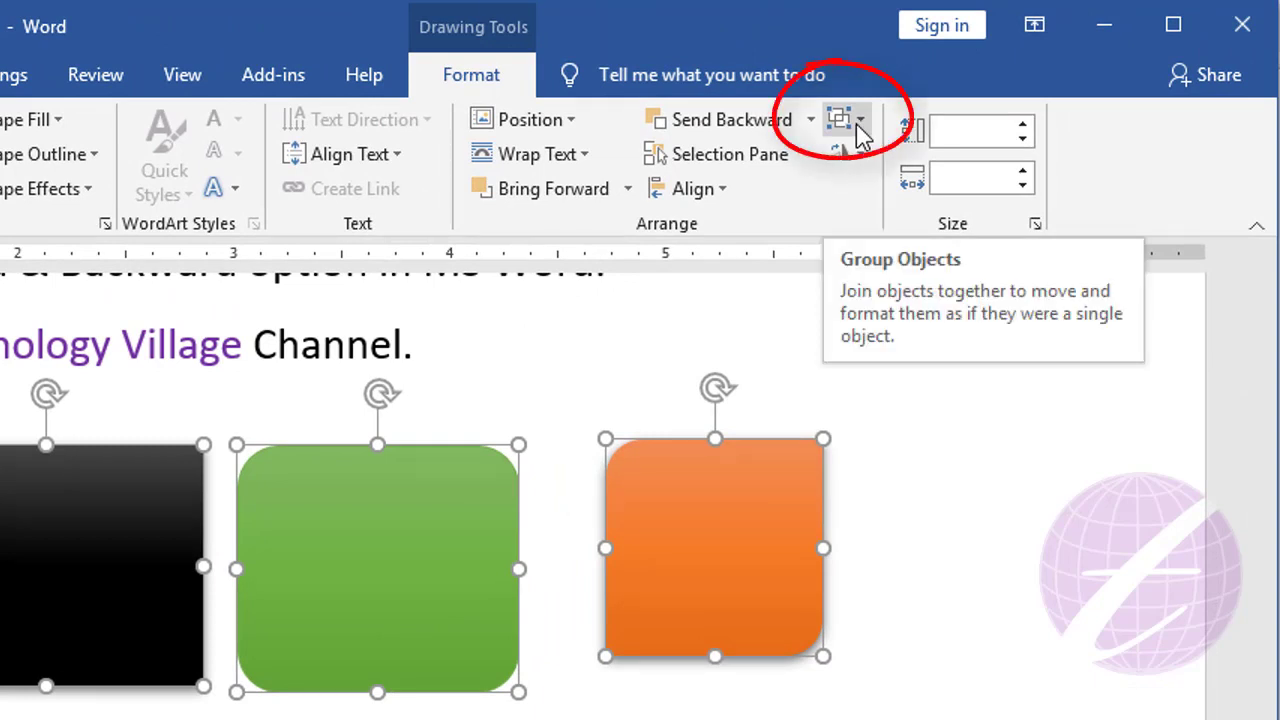
Group the black, green and orange shapes, then drag the group up and to the right.
{"action": "left_click", "coordinate": [858, 124]}
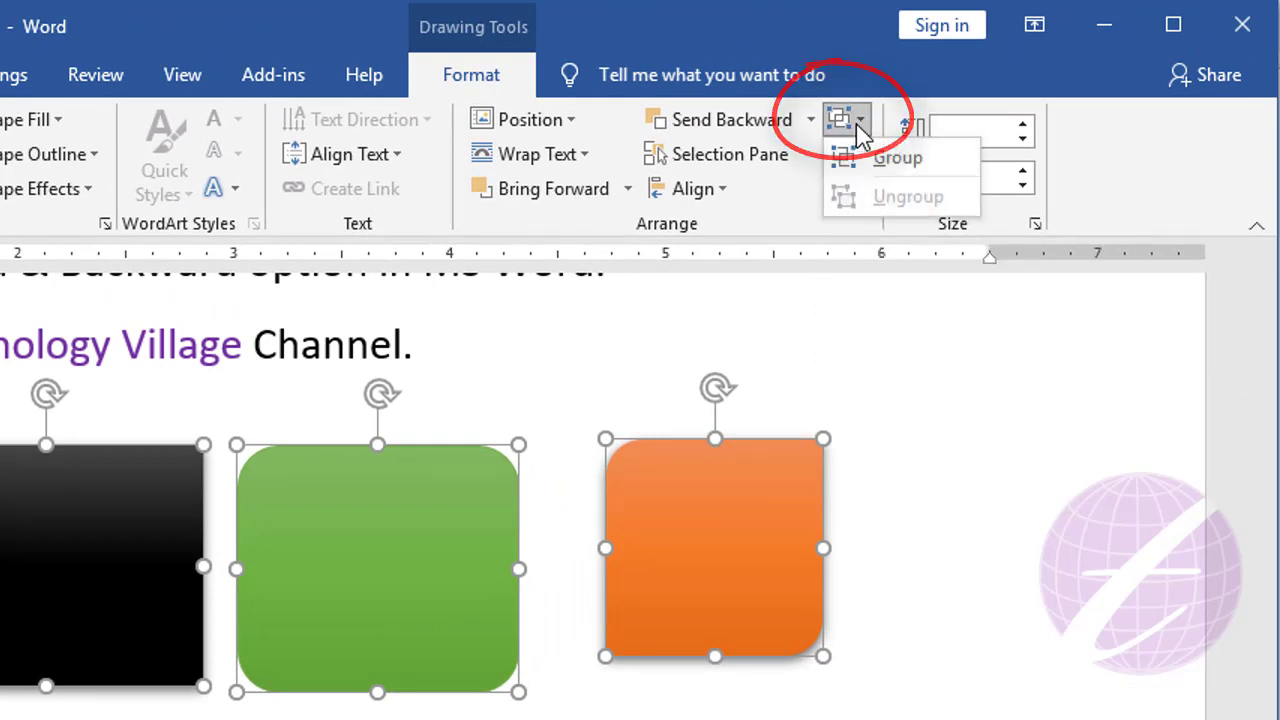
{"action": "left_click", "coordinate": [922, 158]}
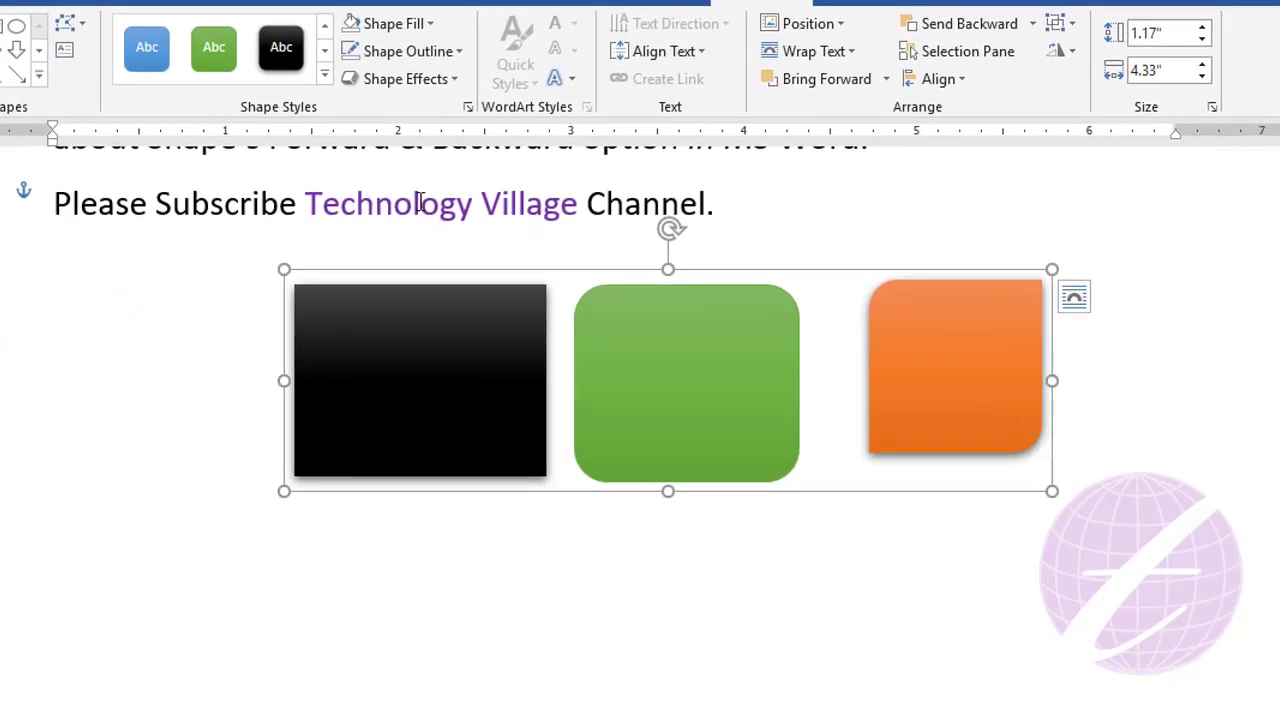
{"action": "left_click", "coordinate": [233, 578]}
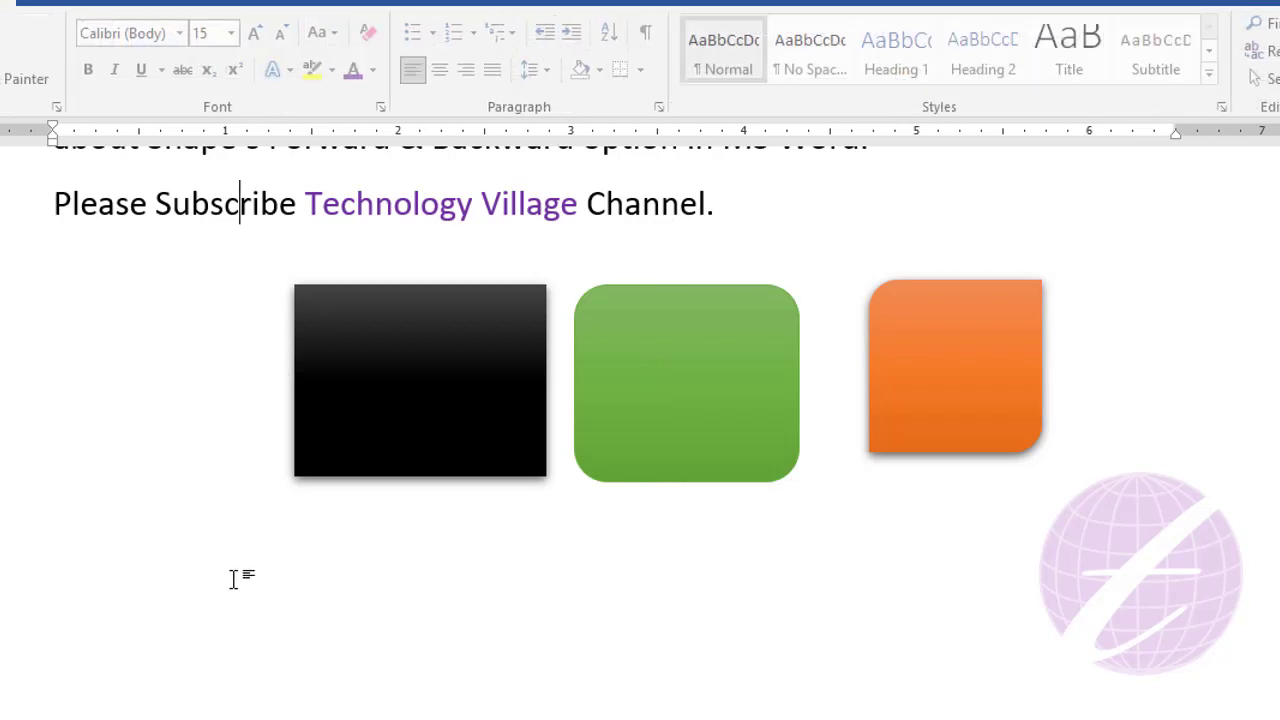
{"action": "left_click", "coordinate": [428, 374]}
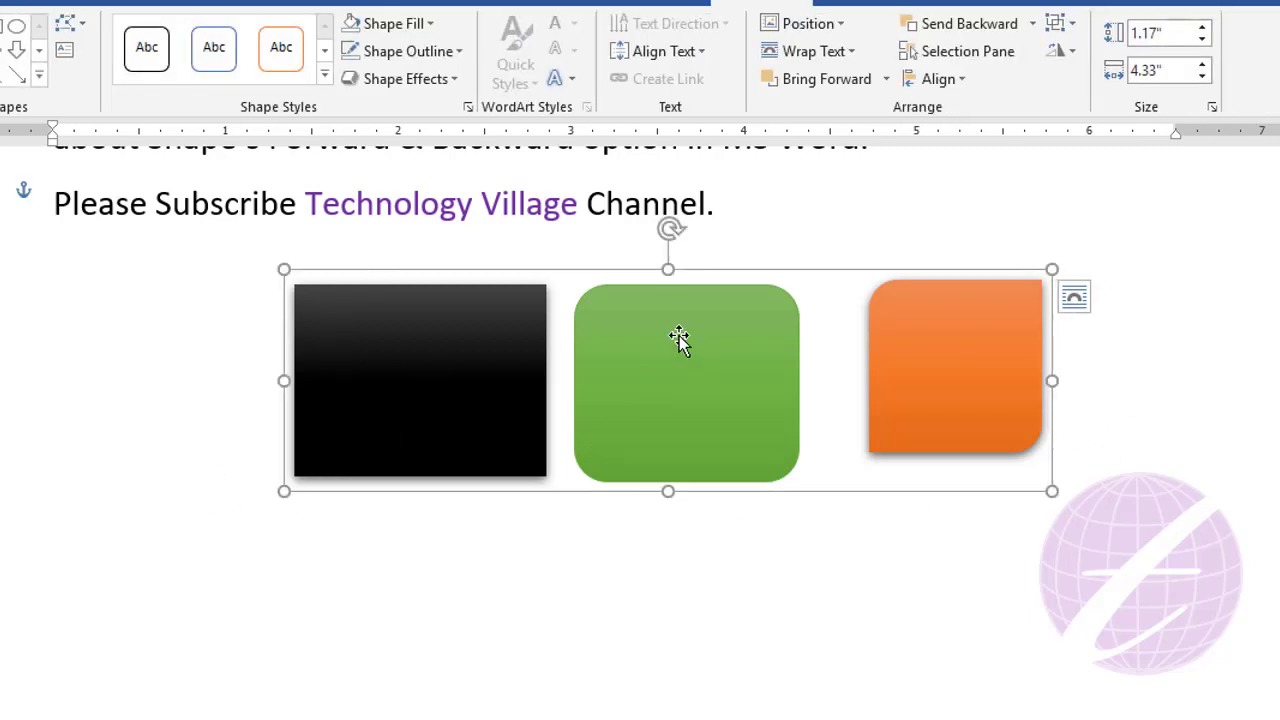
{"action": "mouse_move", "coordinate": [679, 340]}
{"action": "left_mouse_down"}
{"action": "mouse_move", "coordinate": [714, 365]}
{"action": "mouse_move", "coordinate": [580, 383]}
{"action": "left_mouse_up"}
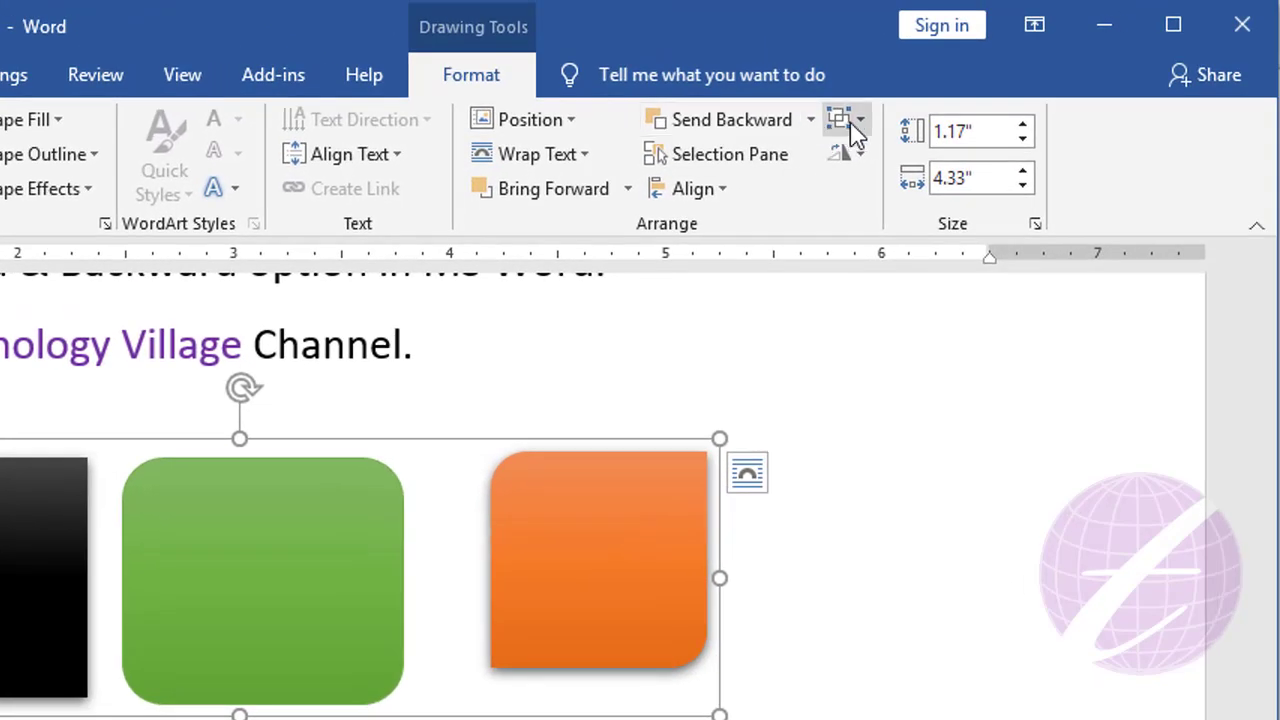
Ungroup the three shapes and clear the selection.
{"action": "left_click", "coordinate": [872, 110]}
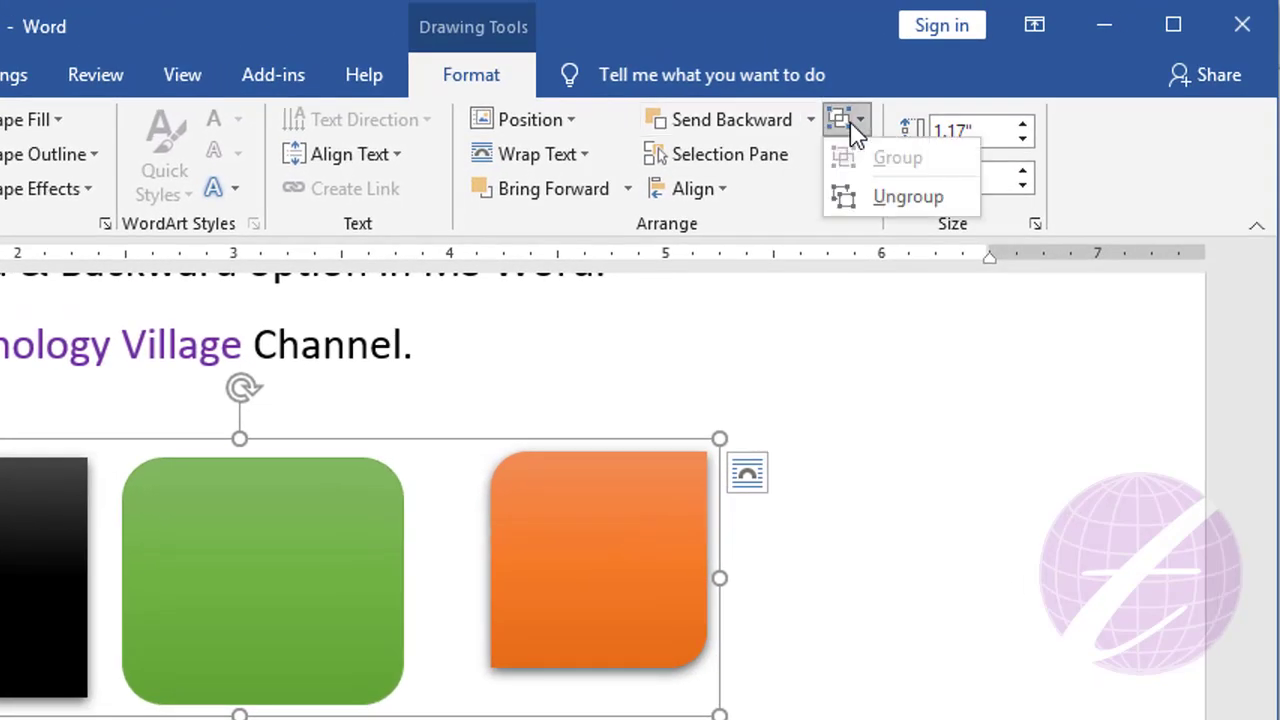
{"action": "left_click", "coordinate": [920, 200]}
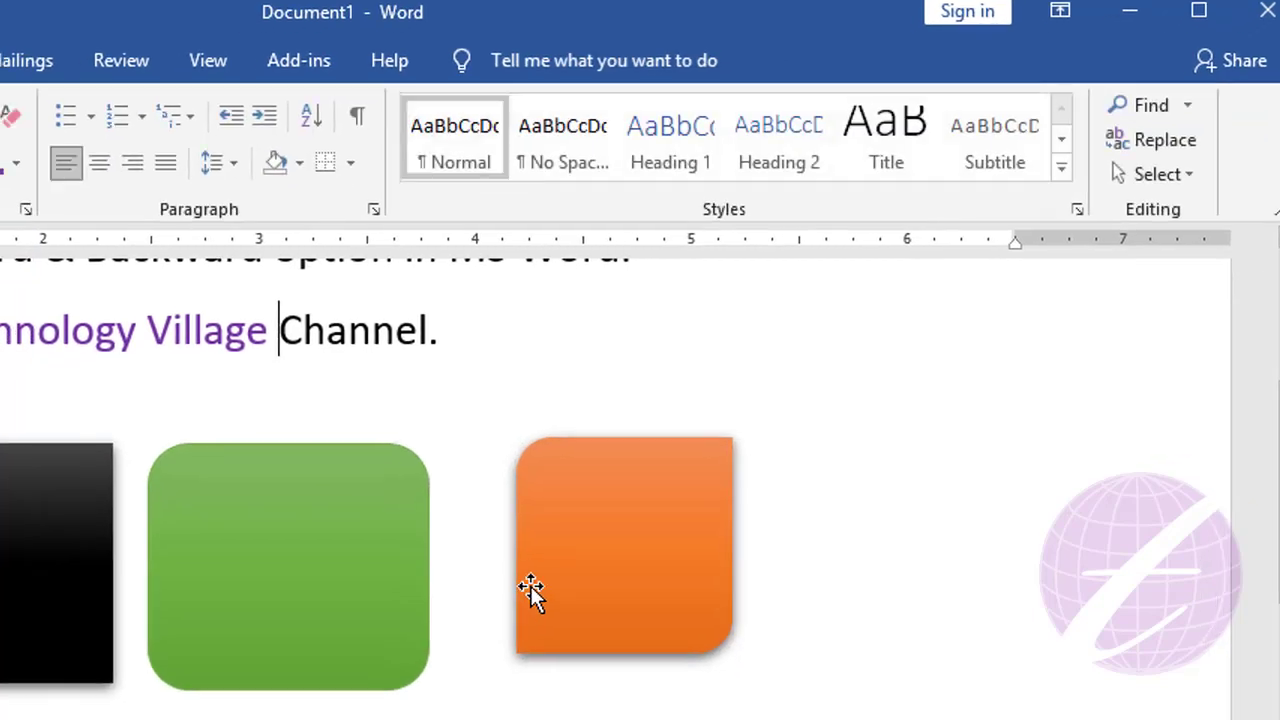
{"action": "left_click", "coordinate": [505, 600]}
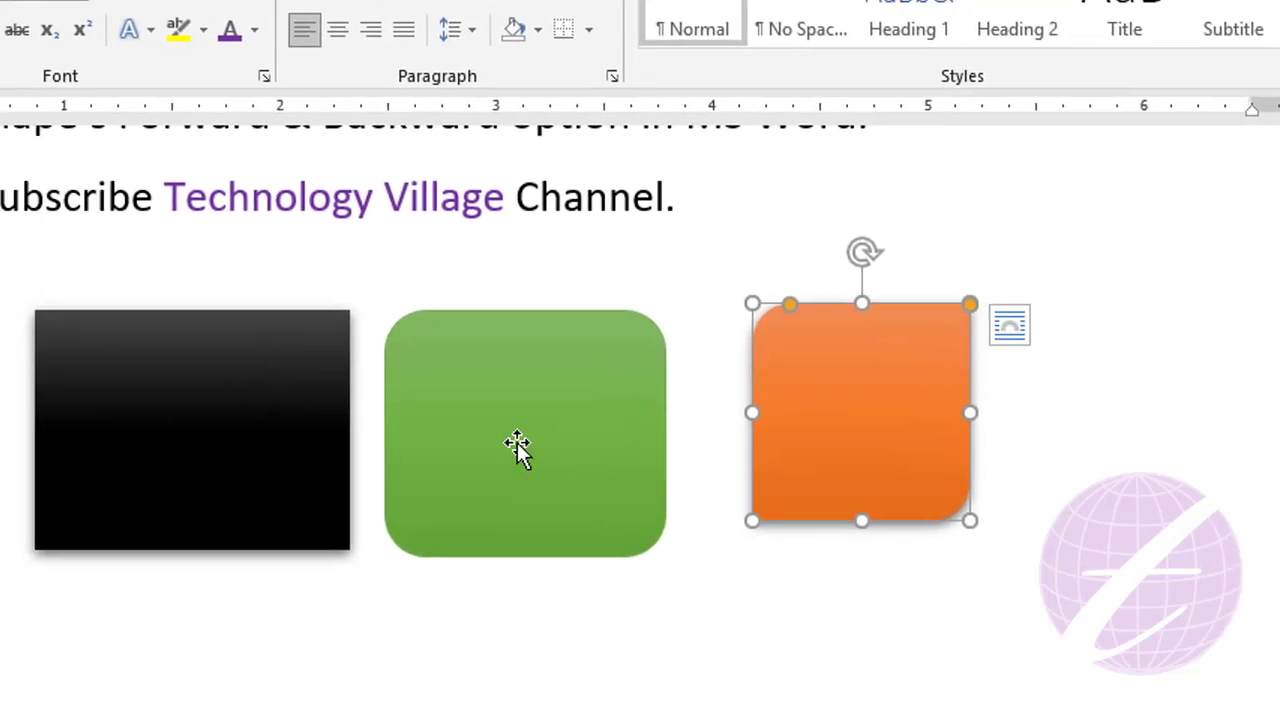
Select the orange, black and green shapes individually, ending with the orange shape selected.
{"action": "left_click", "coordinate": [255, 595]}
{"action": "left_click", "coordinate": [5, 574]}
{"action": "left_click", "coordinate": [486, 586]}
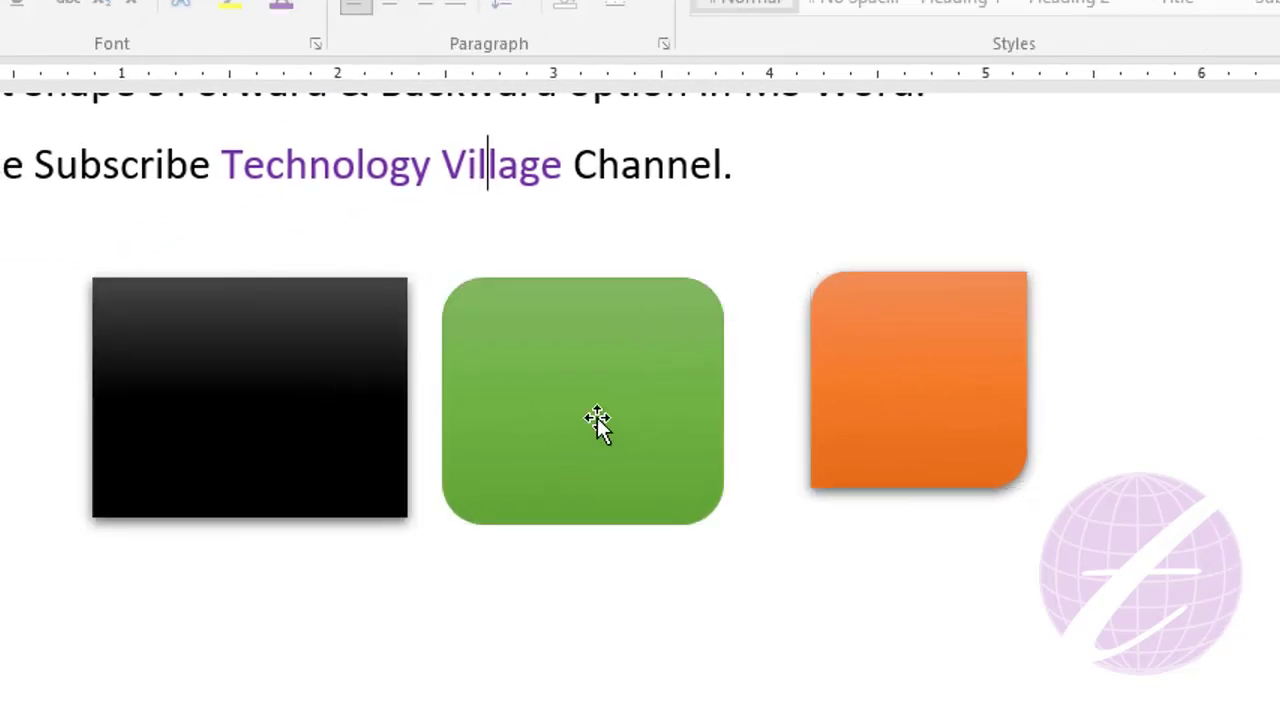
{"action": "left_click", "coordinate": [600, 423]}
{"action": "left_click", "coordinate": [863, 417]}
{"action": "left_click", "coordinate": [395, 380]}
{"action": "left_click", "coordinate": [582, 400]}
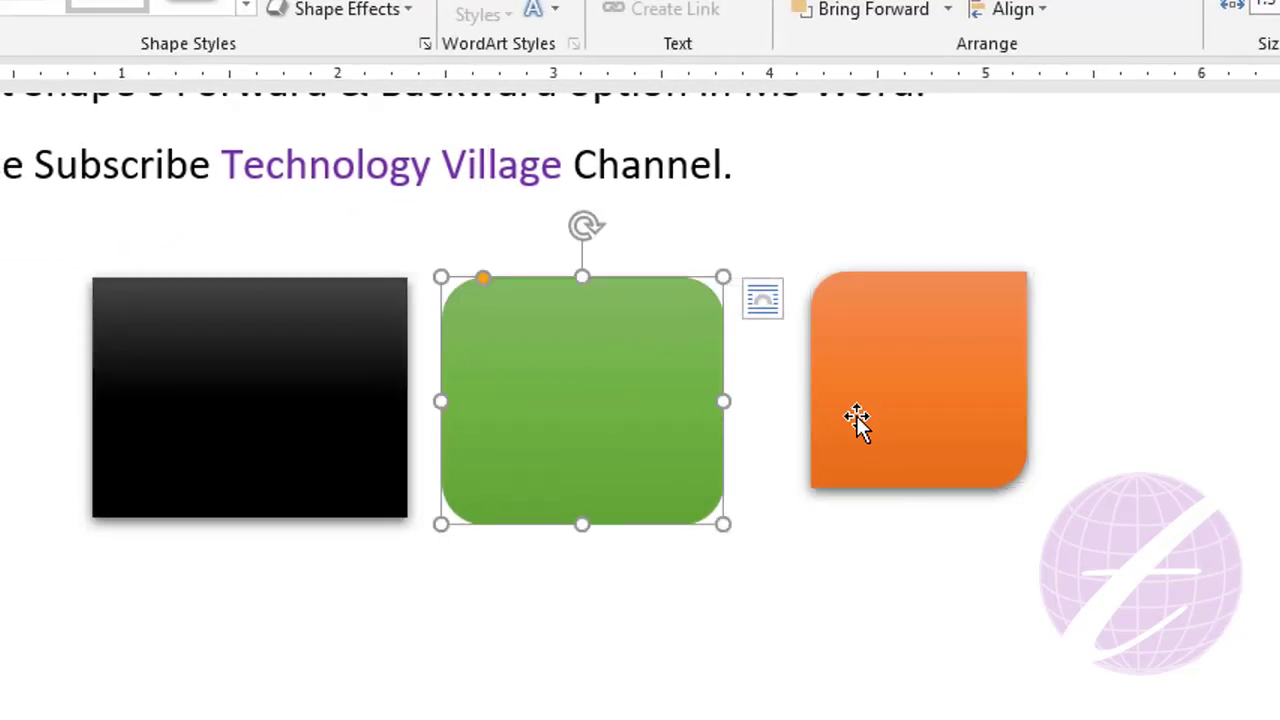
{"action": "left_click", "coordinate": [880, 412]}
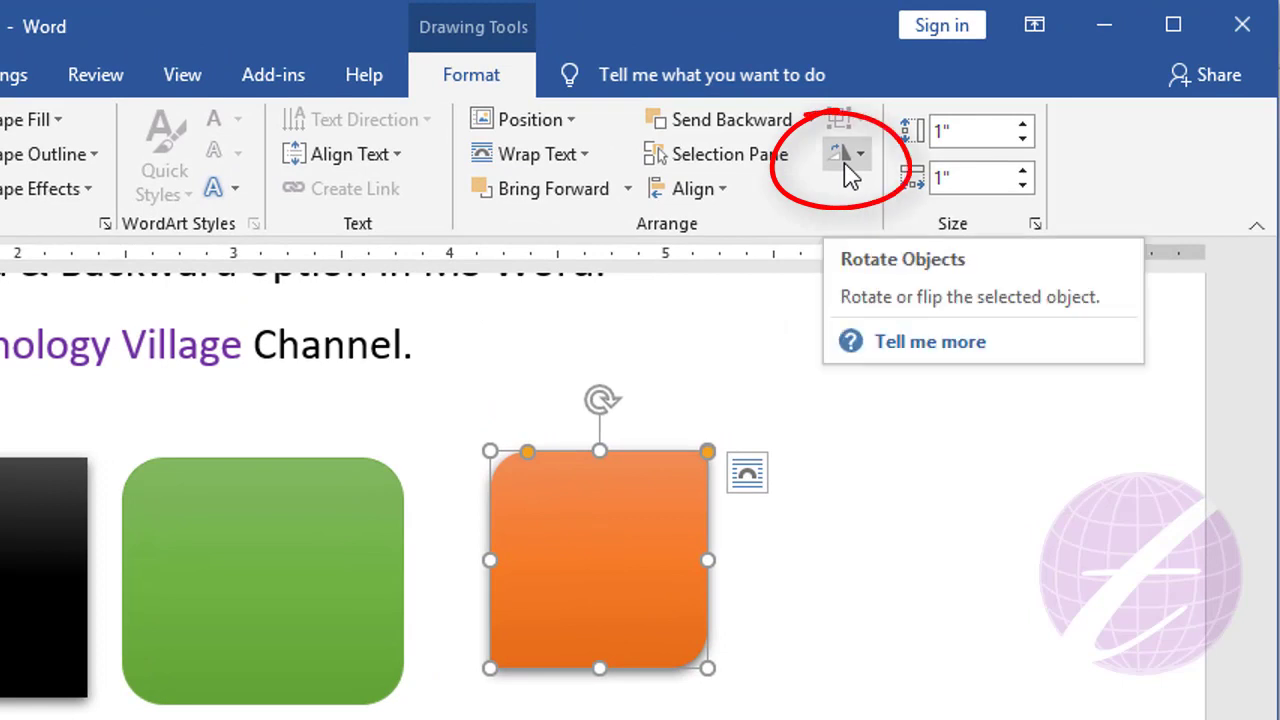
Apply Flip Vertical to the orange shape from the Rotate menu.
{"action": "left_click", "coordinate": [848, 170]}
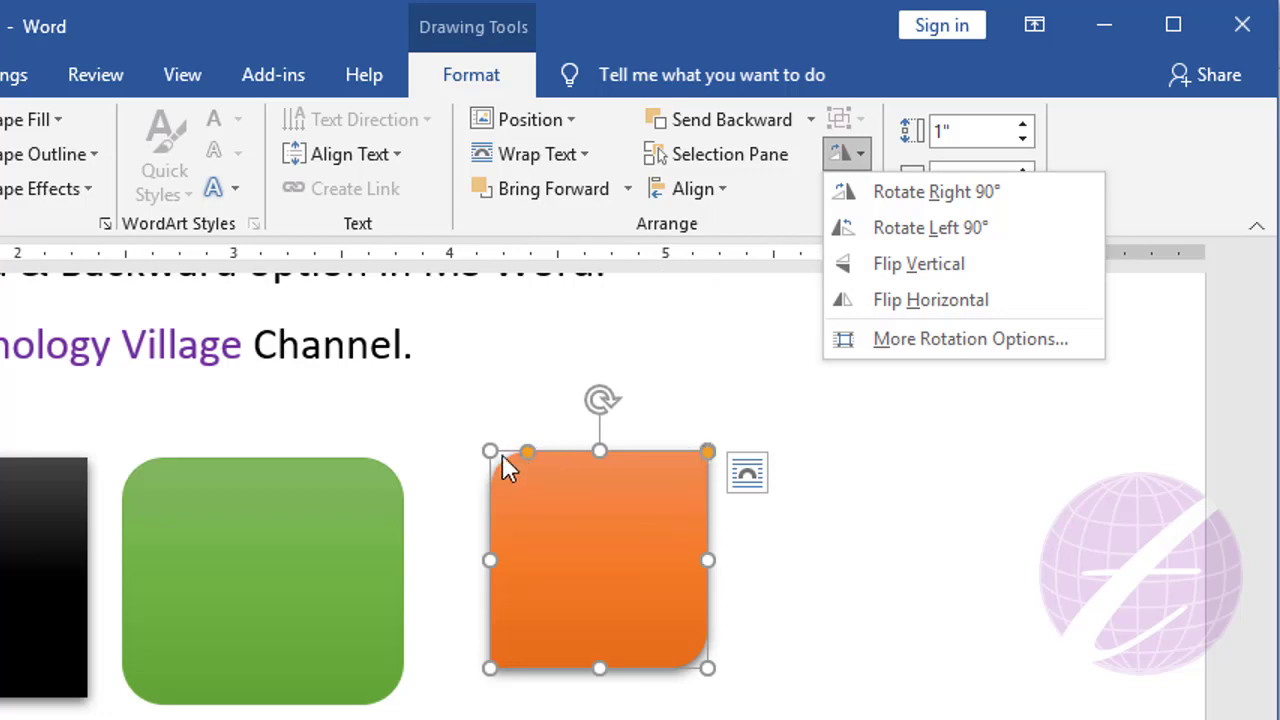
{"action": "left_click", "coordinate": [958, 265]}
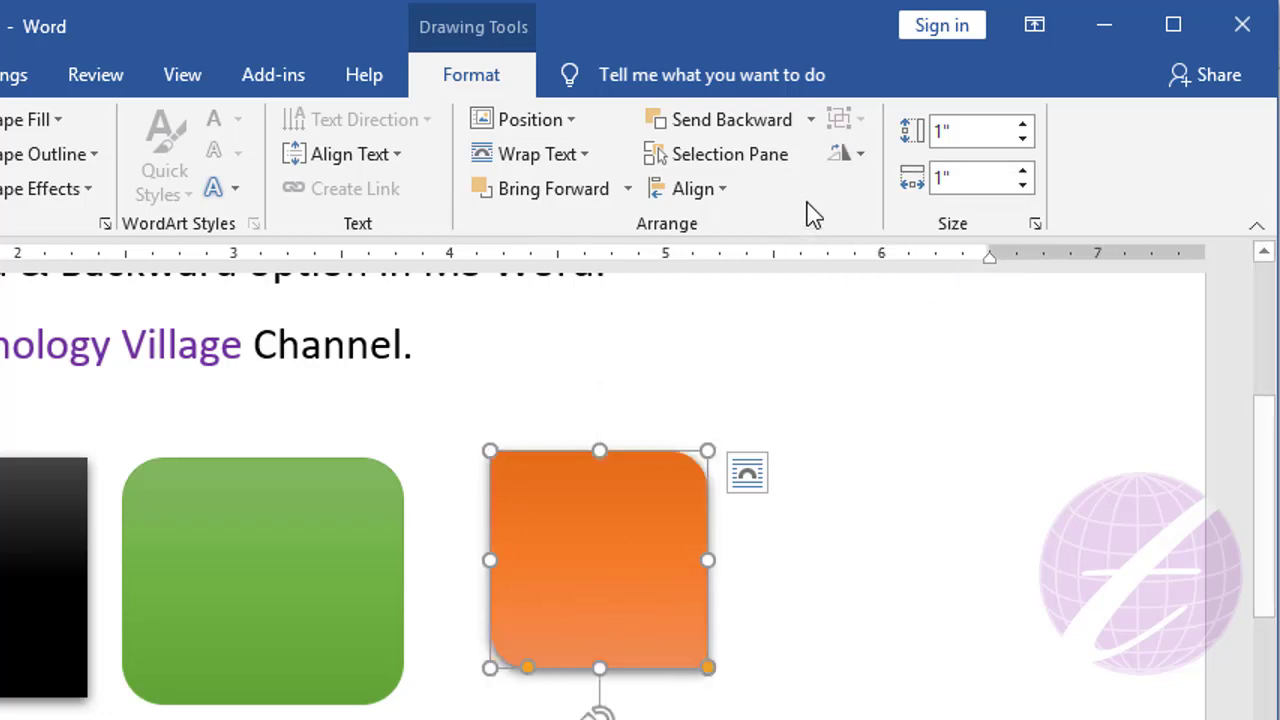
Undo the orange shape's vertical flip, then flip it horizontally.
{"action": "left_click", "coordinate": [850, 154]}
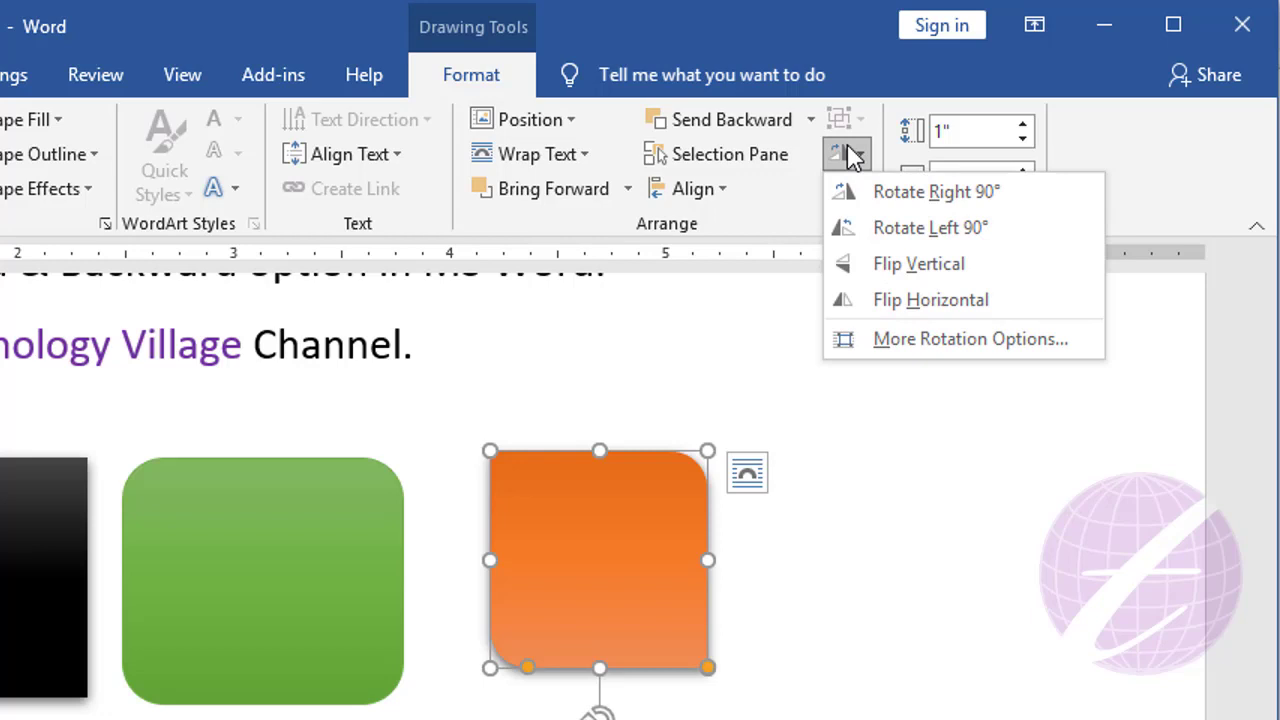
{"action": "left_click", "coordinate": [945, 268]}
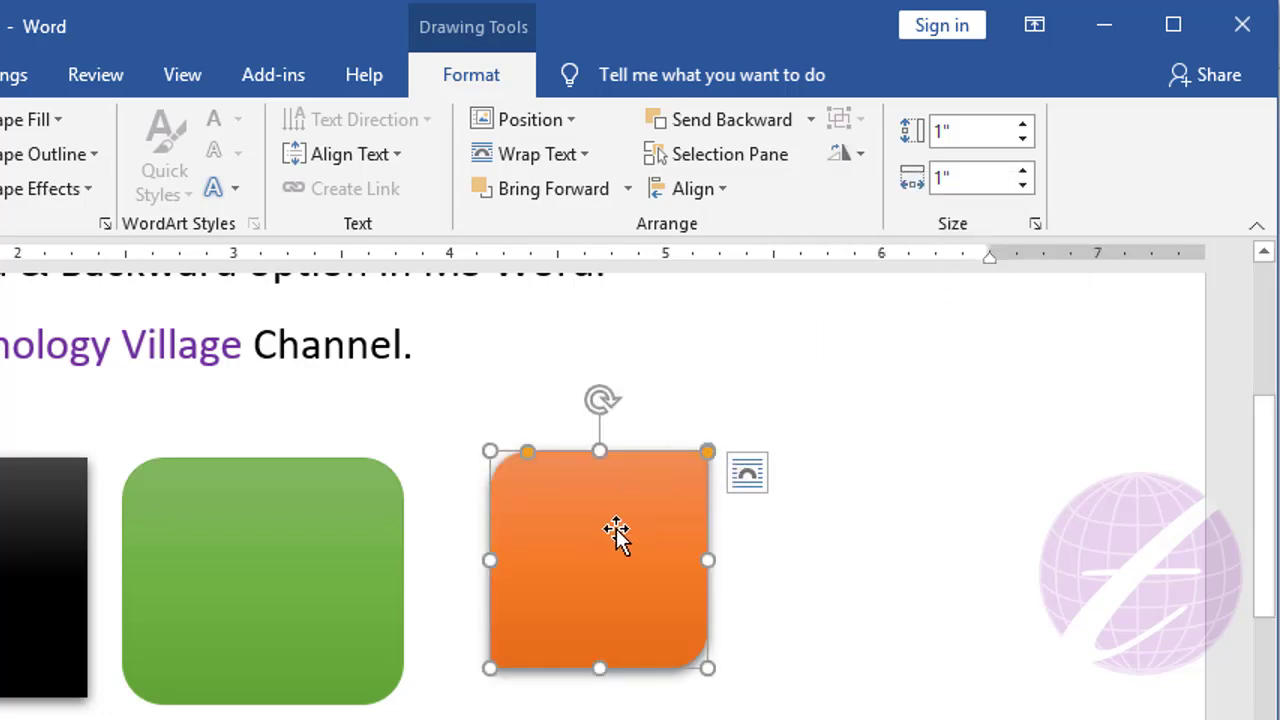
{"action": "left_click", "coordinate": [845, 156]}
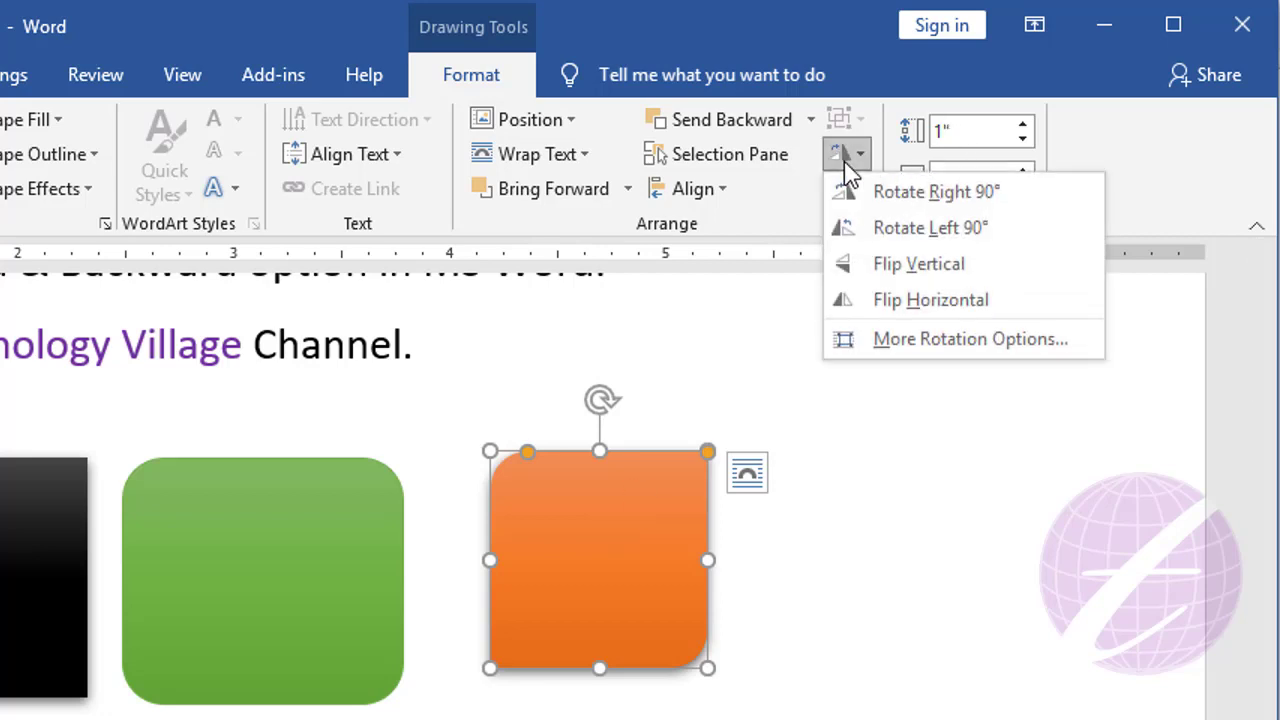
{"action": "left_click", "coordinate": [929, 302]}
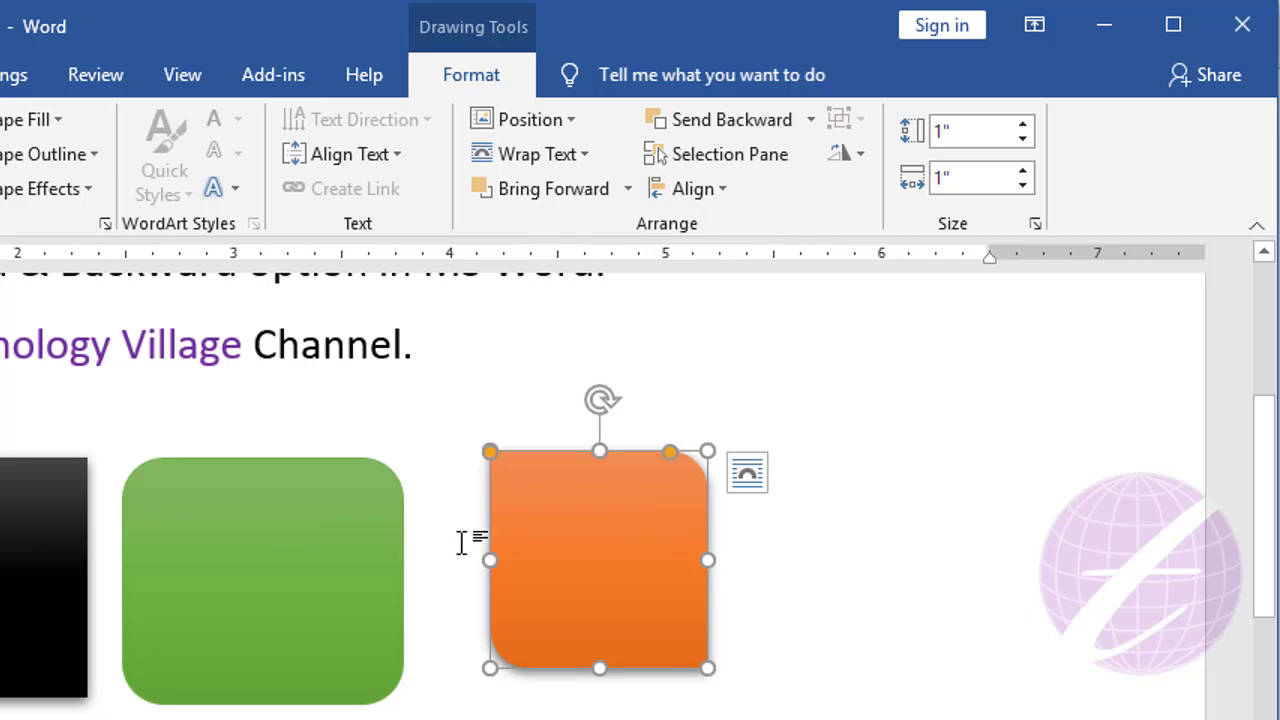
{"action": "left_click", "coordinate": [850, 155]}
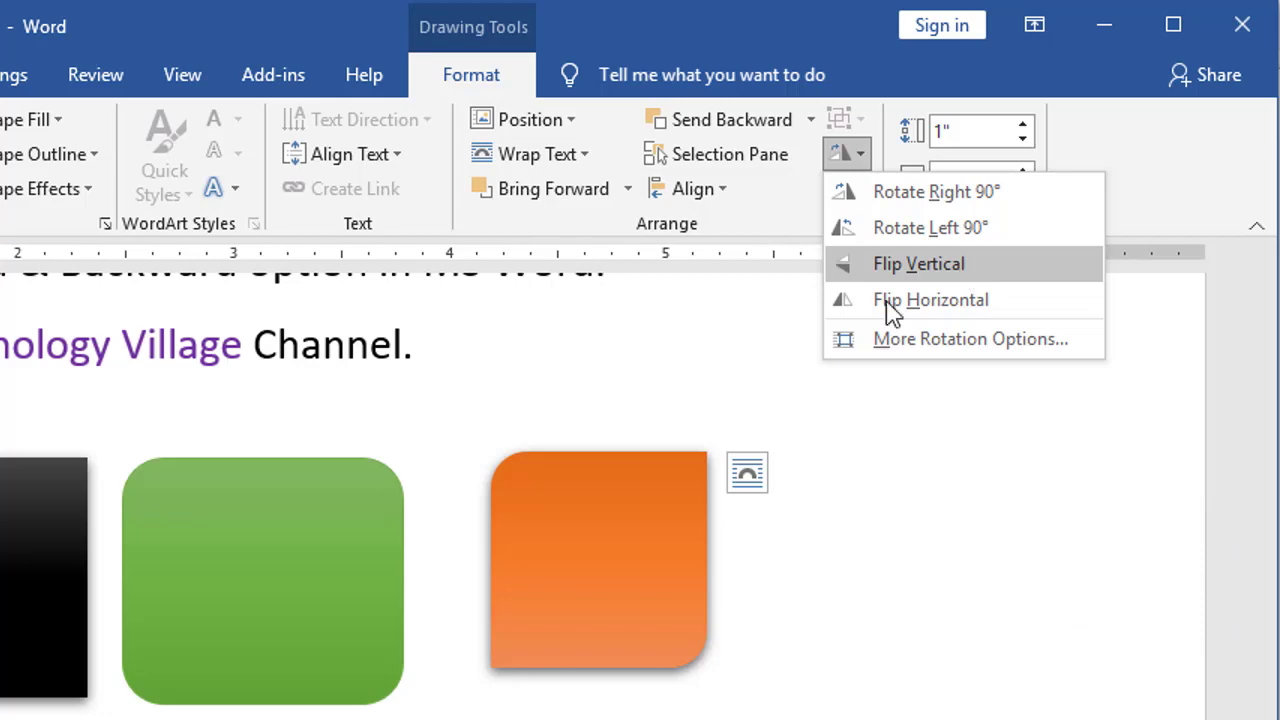
Flip the orange shape once more and open its Layout size and rotation settings.
{"action": "left_click", "coordinate": [920, 264]}
{"action": "left_click", "coordinate": [945, 340]}
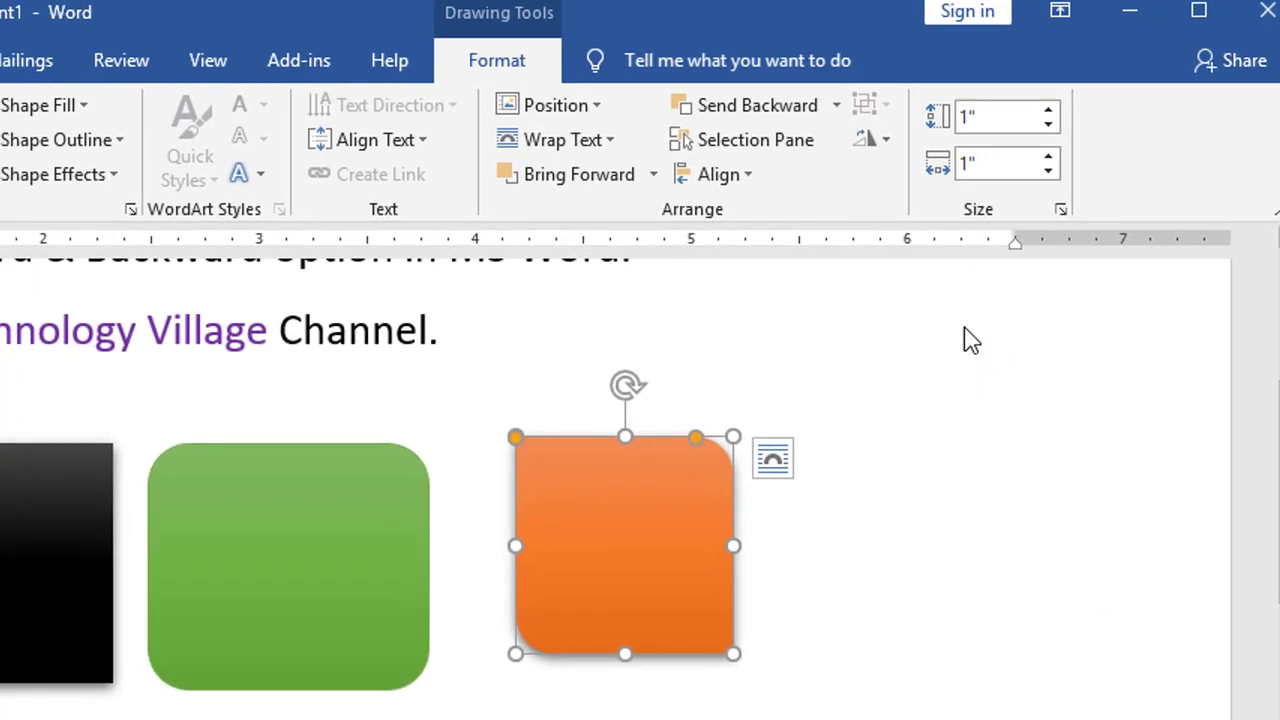